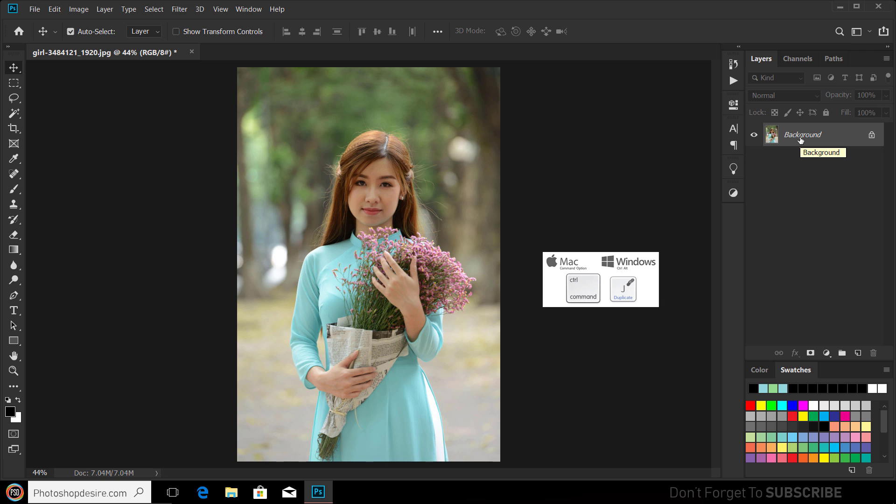
Duplicate the Background layer to create a Background copy layer.
{"action": "right_click", "coordinate": [801, 140]}
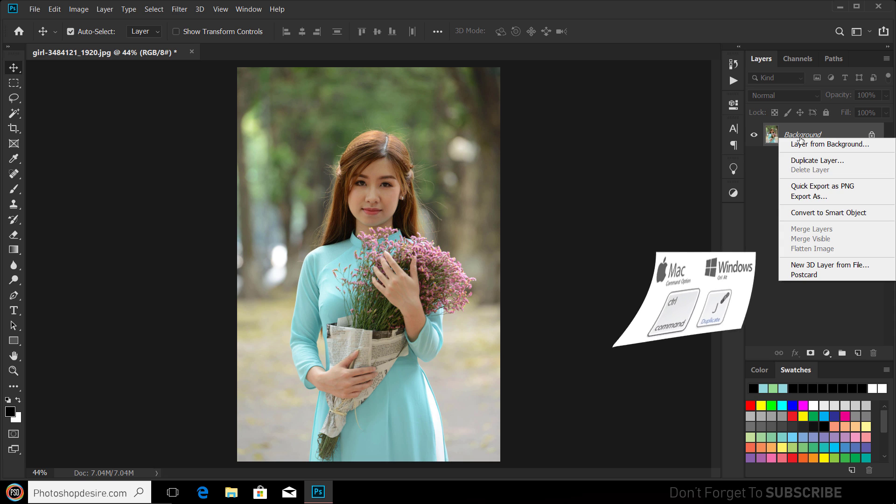
{"action": "left_click", "coordinate": [823, 160]}
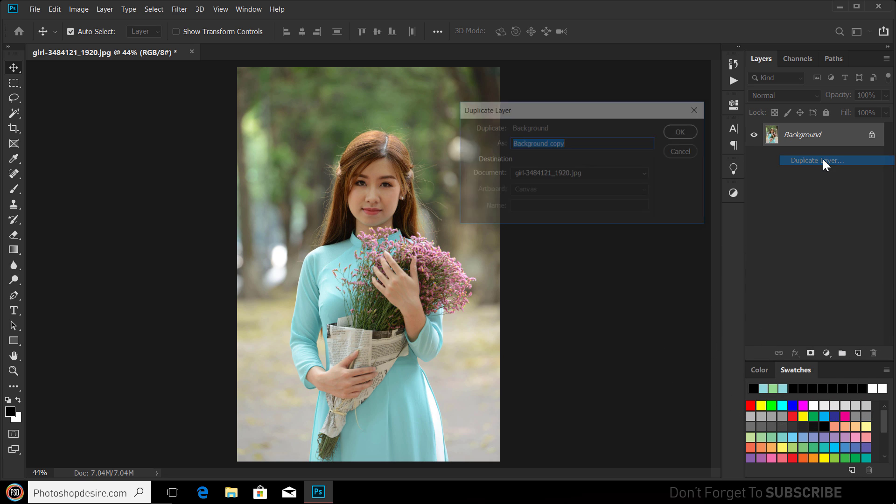
{"action": "left_click", "coordinate": [693, 133]}
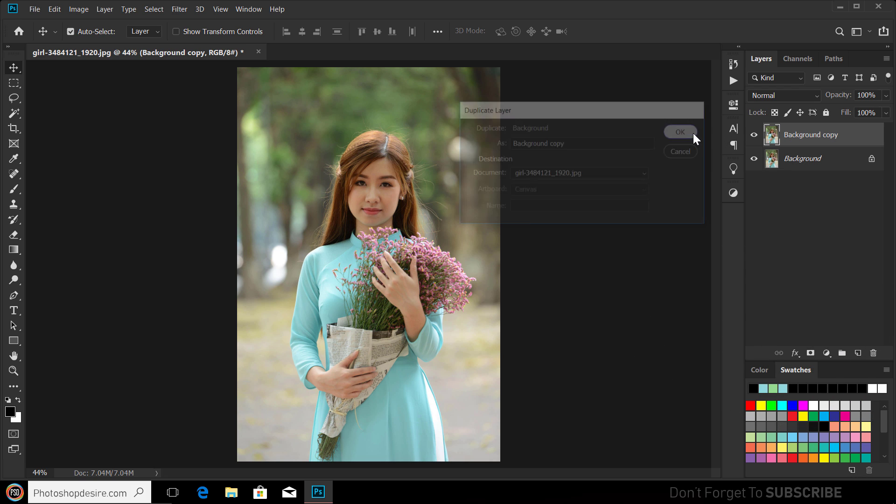
Convert the Background copy layer into a Smart Object.
{"action": "right_click", "coordinate": [811, 136]}
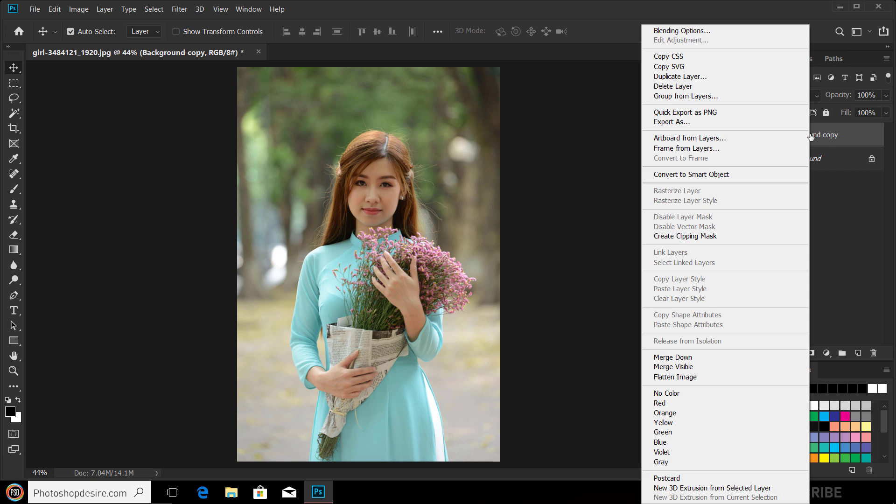
{"action": "right_click", "coordinate": [825, 135]}
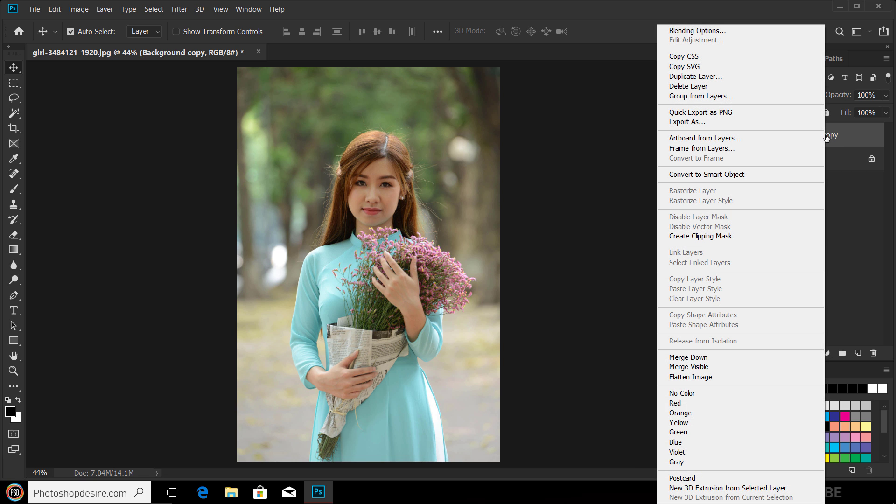
{"action": "left_click", "coordinate": [757, 174]}
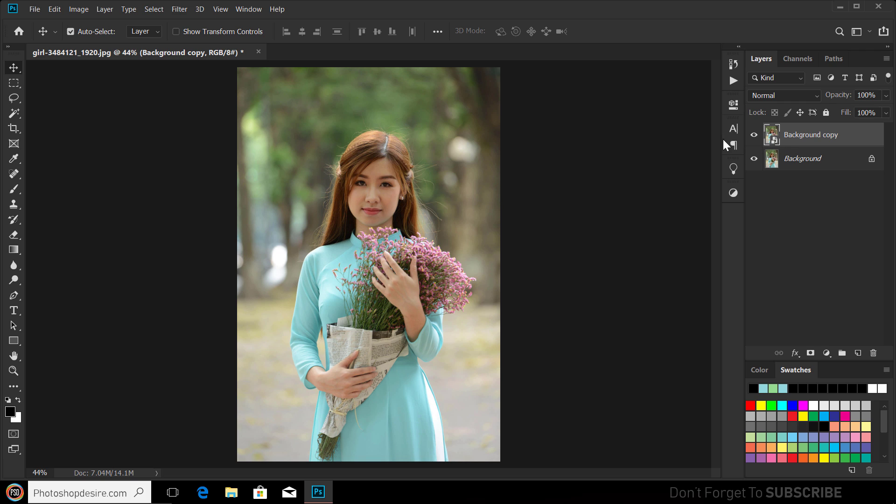
Apply Filter > Camera Raw Filter to the Background copy smart object.
{"action": "left_click", "coordinate": [178, 10]}
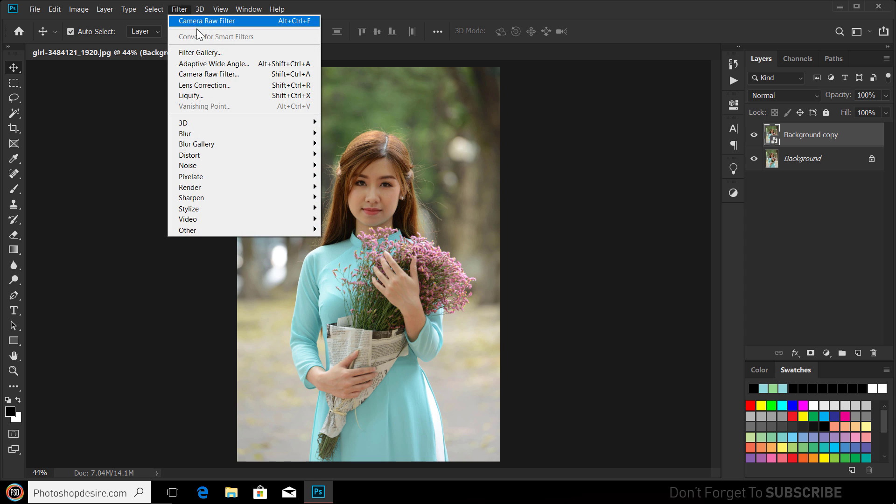
{"action": "left_click", "coordinate": [253, 75]}
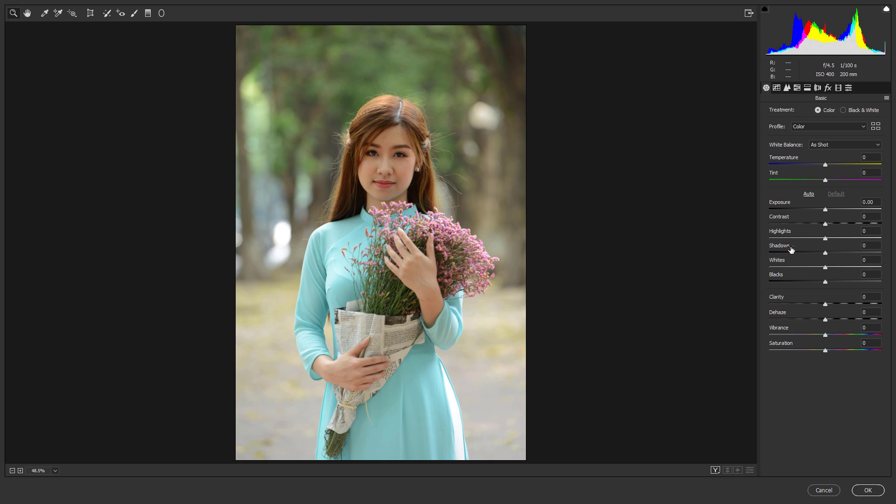
Set Highlights -100, Shadows +100, Whites -100, Vibrance +33 and Saturation -28 in the Basic panel.
{"action": "left_click_drag", "start_coordinate": [826, 239], "coordinate": [758, 239]}
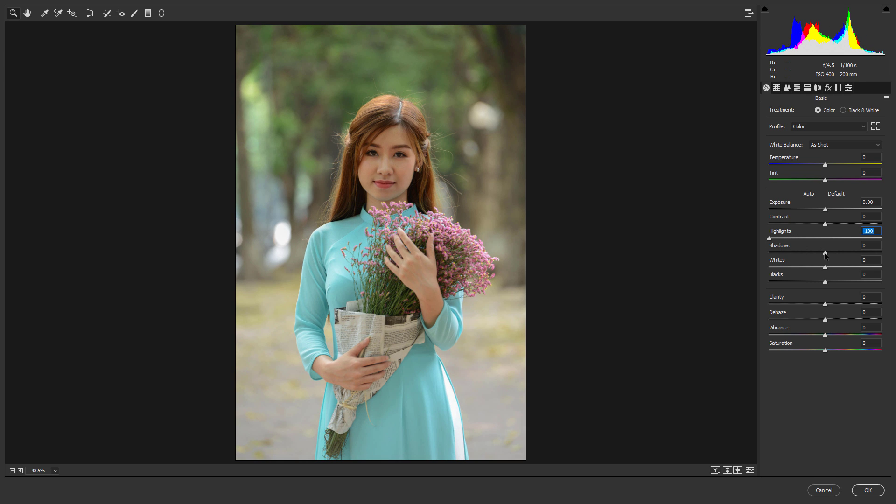
{"action": "left_click_drag", "start_coordinate": [825, 253], "coordinate": [893, 253]}
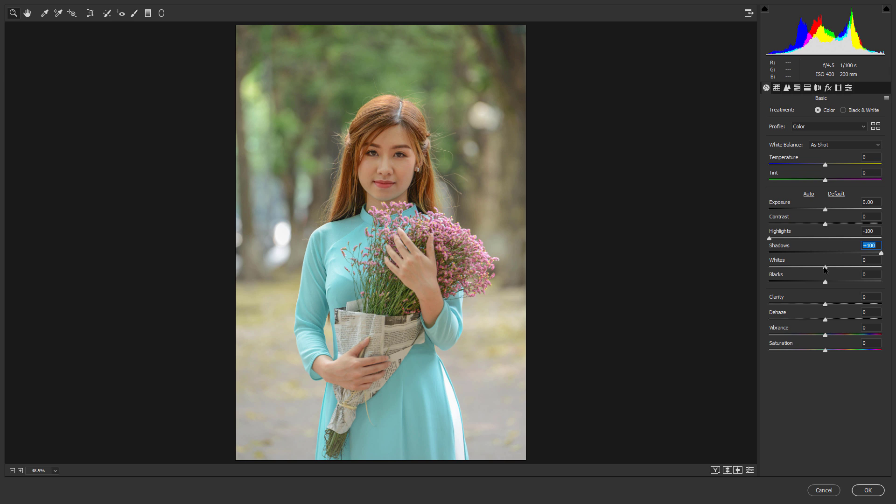
{"action": "left_click_drag", "start_coordinate": [825, 268], "coordinate": [766, 270]}
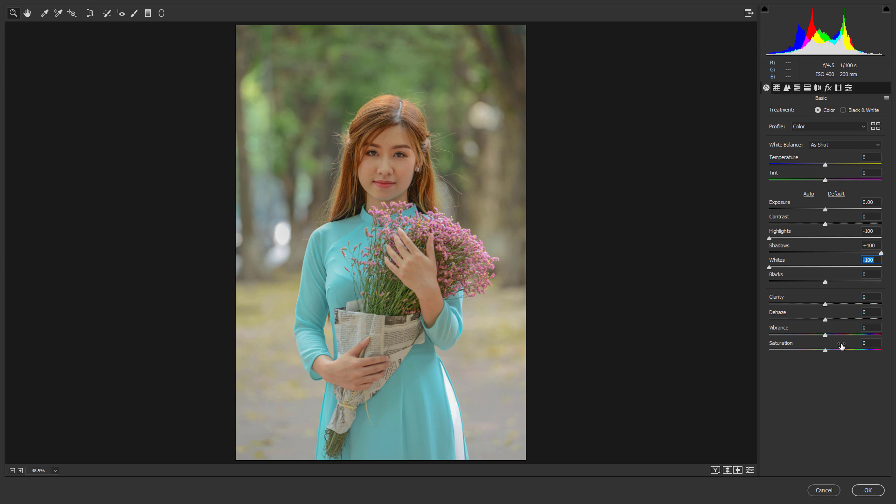
{"action": "left_click", "coordinate": [826, 335]}
{"action": "left_click_drag", "start_coordinate": [826, 335], "coordinate": [811, 353]}
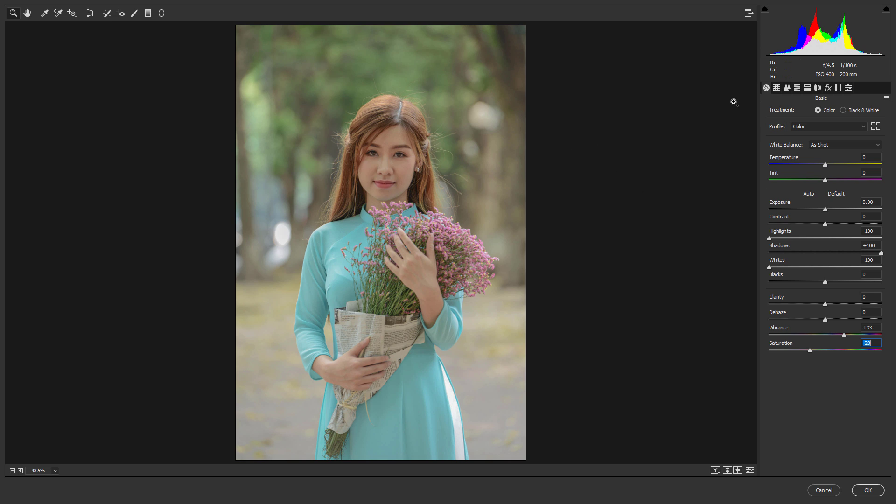
In HSL Hue, shift Reds to -33, Oranges to +10 and Yellows to +12.
{"action": "left_click", "coordinate": [797, 89]}
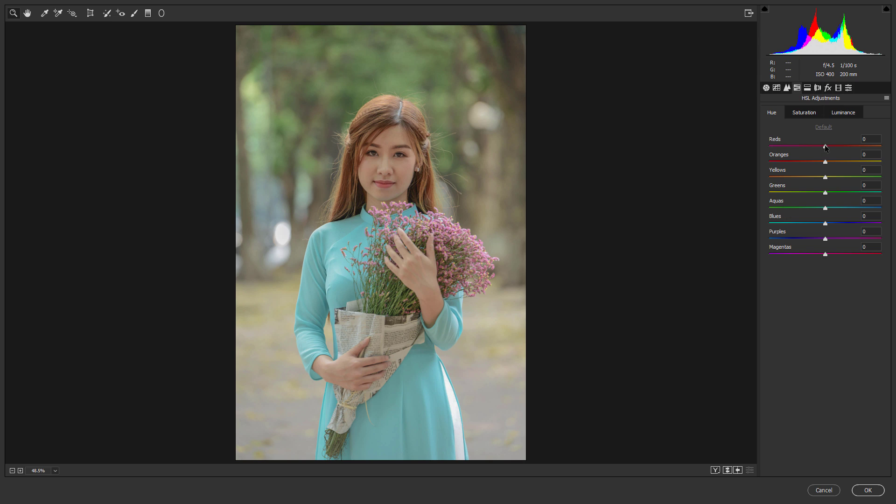
{"action": "left_click_drag", "start_coordinate": [825, 147], "coordinate": [806, 149]}
{"action": "left_click_drag", "start_coordinate": [825, 162], "coordinate": [832, 165]}
{"action": "left_click_drag", "start_coordinate": [825, 179], "coordinate": [833, 177]}
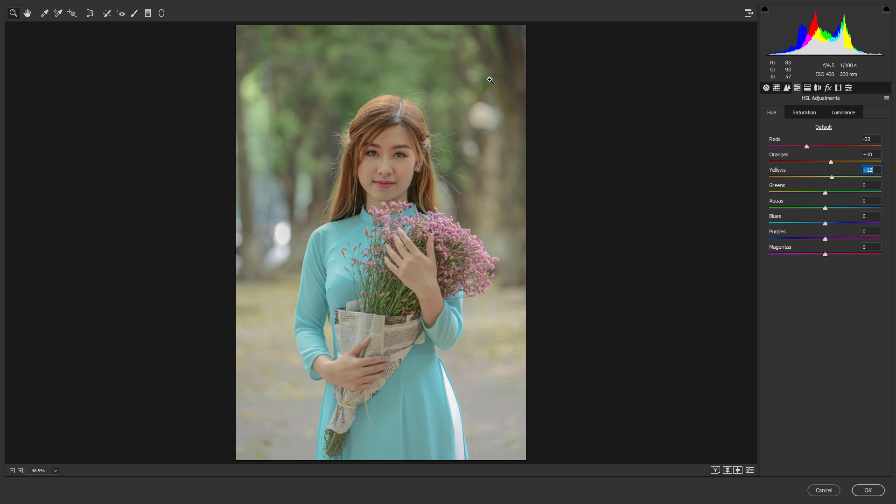
Set the Greens and Blues hues to -100, Purples to +100 and Magentas to +93.
{"action": "key", "text": "Tab"}
{"action": "left_click_drag", "start_coordinate": [825, 194], "coordinate": [769, 199]}
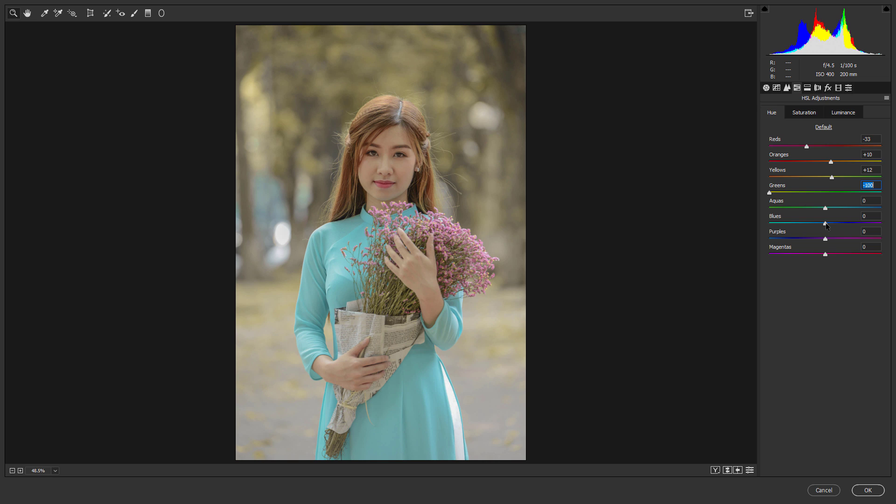
{"action": "left_click_drag", "start_coordinate": [826, 225], "coordinate": [763, 226]}
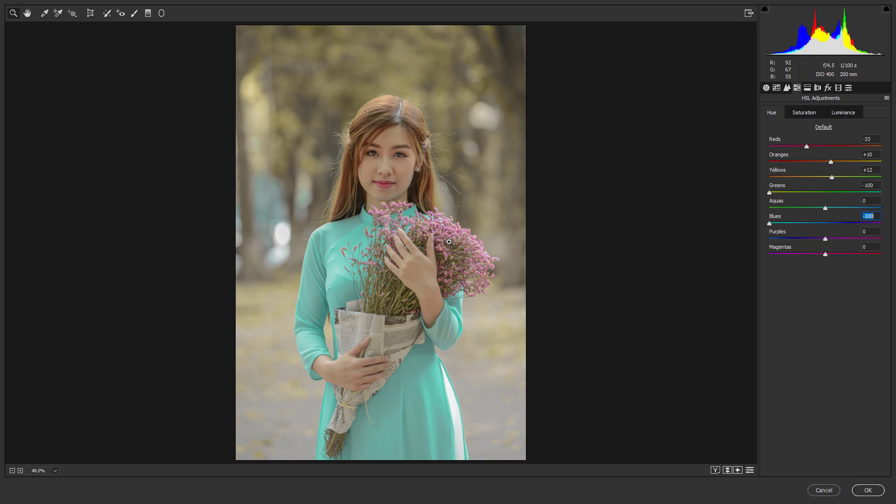
{"action": "left_click_drag", "start_coordinate": [826, 240], "coordinate": [844, 239]}
{"action": "key", "text": "Tab"}
{"action": "type", "text": "96"}
{"action": "key", "text": "Return"}
{"action": "key", "text": "shift+Tab"}
{"action": "type", "text": "100"}
{"action": "key", "text": "Return"}
Boost HSL saturation: Reds +27, Oranges +28, Yellows +34, Greens +43, Aquas +41, Blues +45, Purples/Magentas +46.
{"action": "left_click", "coordinate": [809, 113]}
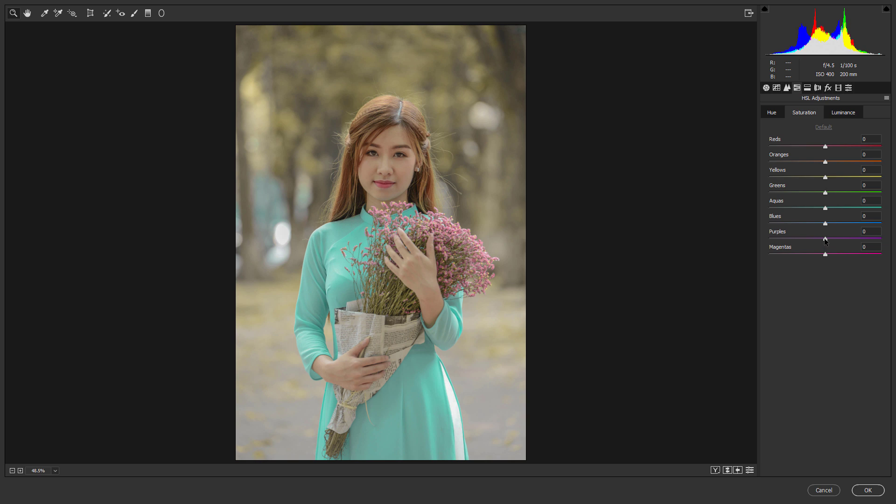
{"action": "left_click_drag", "start_coordinate": [846, 241], "coordinate": [892, 250]}
{"action": "left_click_drag", "start_coordinate": [824, 254], "coordinate": [887, 255]}
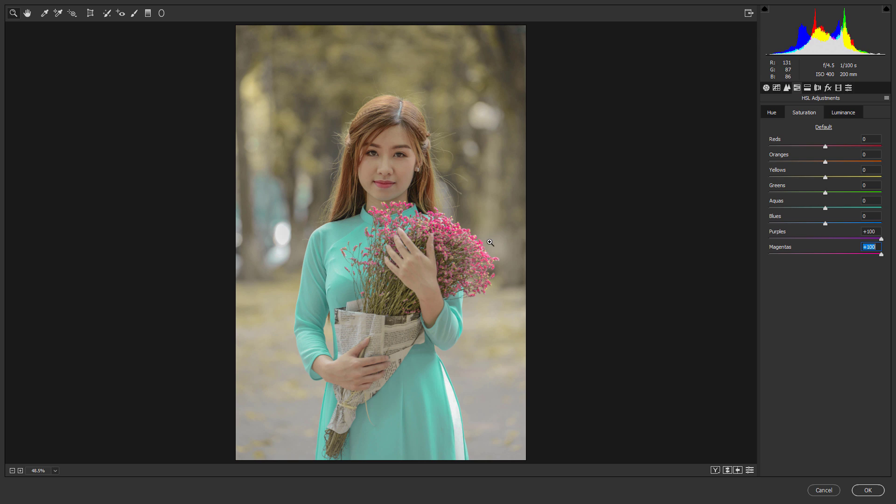
{"action": "left_click", "coordinate": [850, 254]}
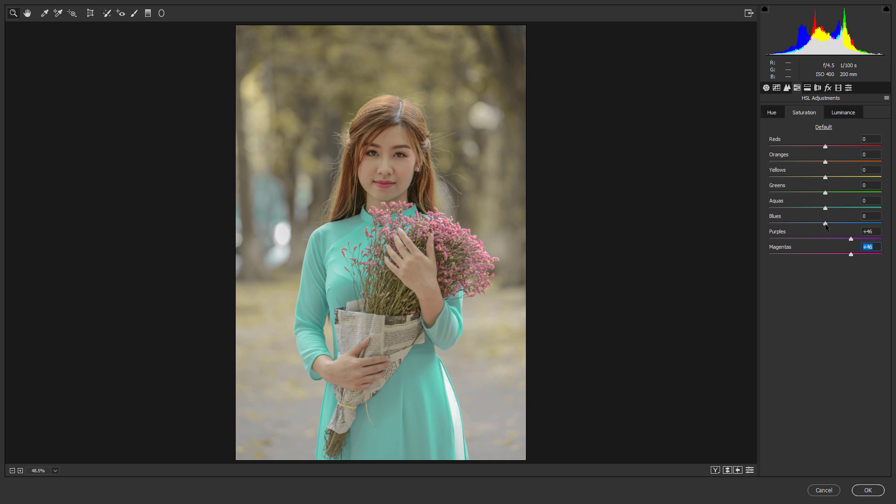
{"action": "left_click_drag", "start_coordinate": [825, 224], "coordinate": [856, 194]}
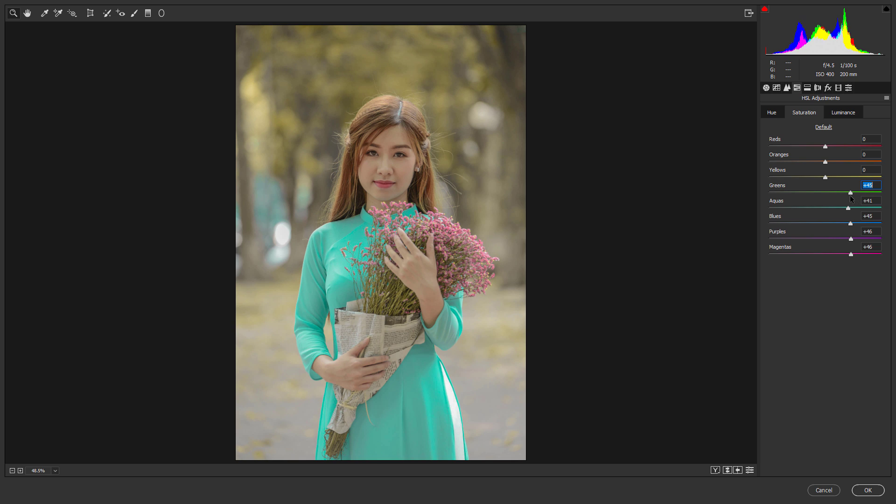
{"action": "key", "text": "Down"}
{"action": "key", "text": "Down"}
{"action": "left_click_drag", "start_coordinate": [826, 176], "coordinate": [840, 156]}
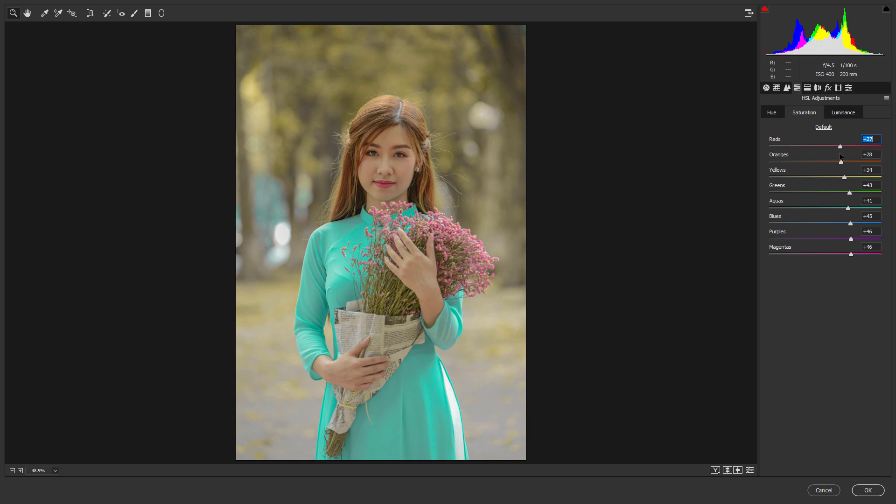
Set HSL luminance to Reds +17, Oranges +8, Aquas +13, Blues +15, Purples -21, Magentas -18.
{"action": "left_click", "coordinate": [844, 113]}
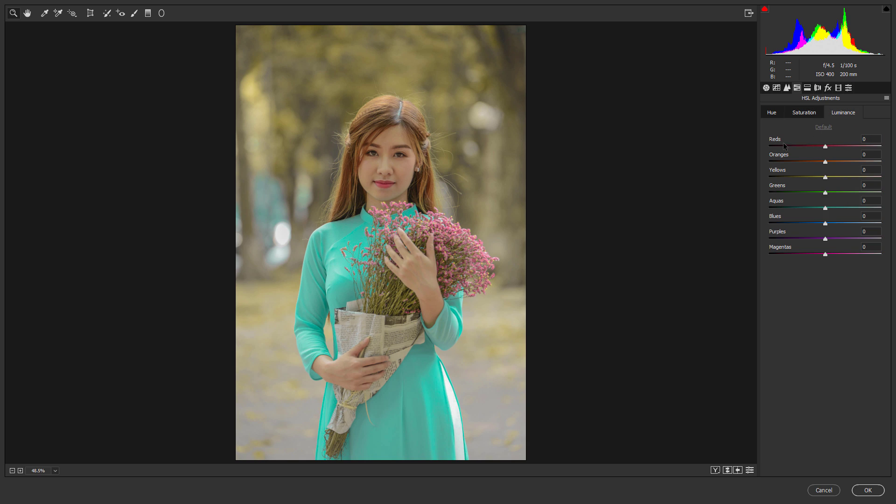
{"action": "mouse_move", "coordinate": [826, 150]}
{"action": "left_mouse_down"}
{"action": "mouse_move", "coordinate": [837, 151]}
{"action": "mouse_move", "coordinate": [830, 162]}
{"action": "left_mouse_up"}
{"action": "left_click_drag", "start_coordinate": [824, 209], "coordinate": [832, 210]}
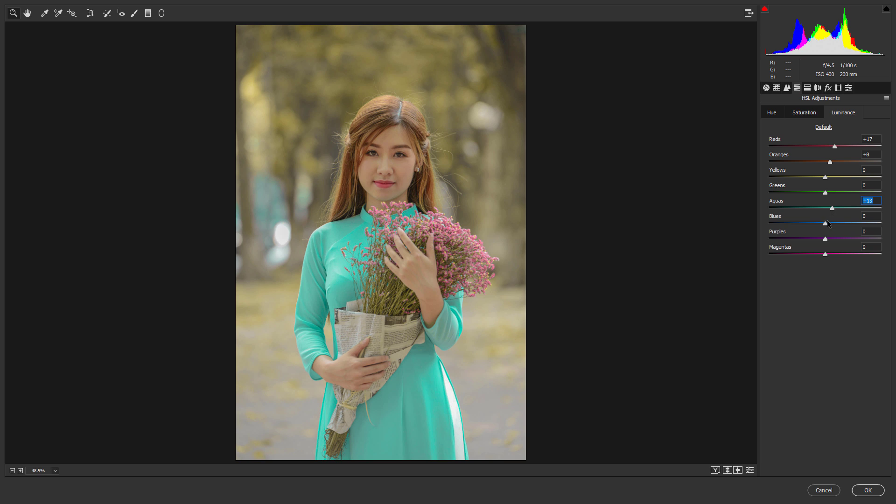
{"action": "left_click_drag", "start_coordinate": [826, 223], "coordinate": [814, 256]}
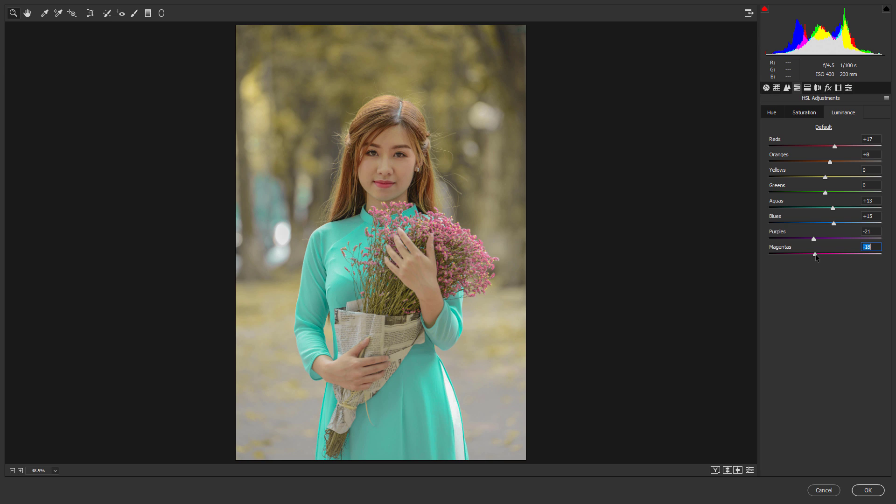
Split-tone with highlights Hue 47, Saturation 15 and shadows Hue 249, Saturation 13.
{"action": "left_click", "coordinate": [807, 88]}
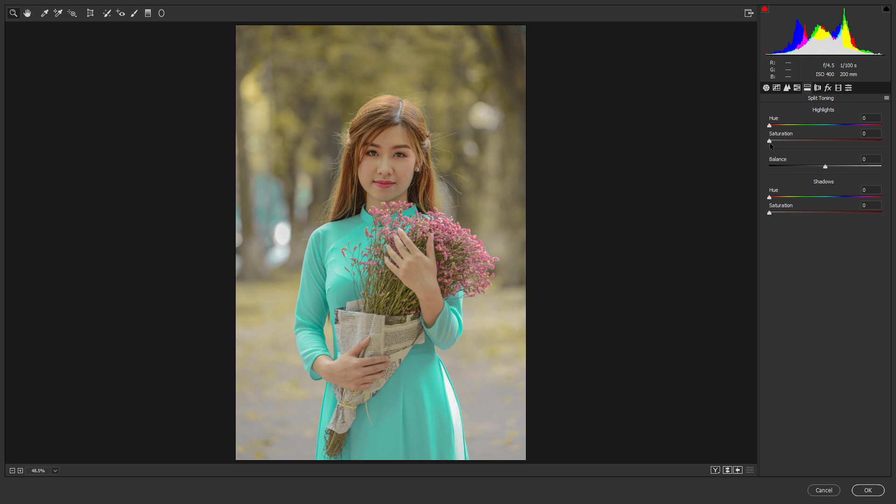
{"action": "left_click_drag", "start_coordinate": [770, 142], "coordinate": [785, 130]}
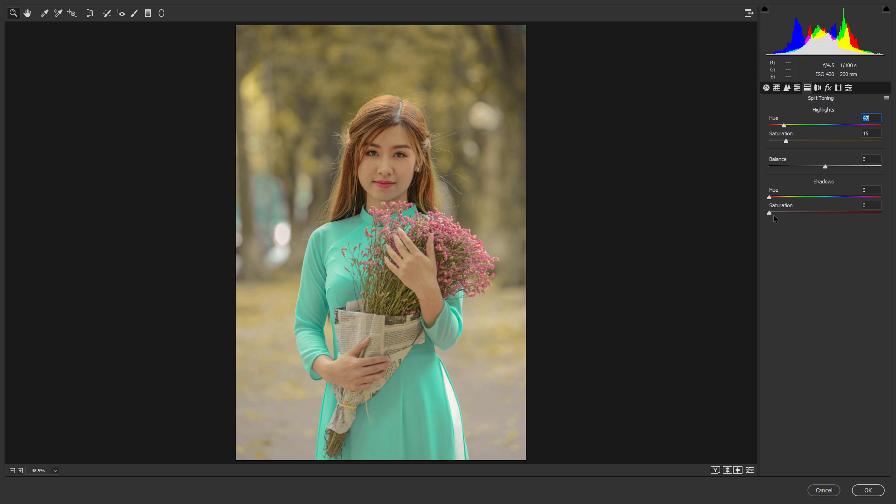
{"action": "left_click_drag", "start_coordinate": [769, 212], "coordinate": [847, 204]}
{"action": "left_click", "coordinate": [771, 197]}
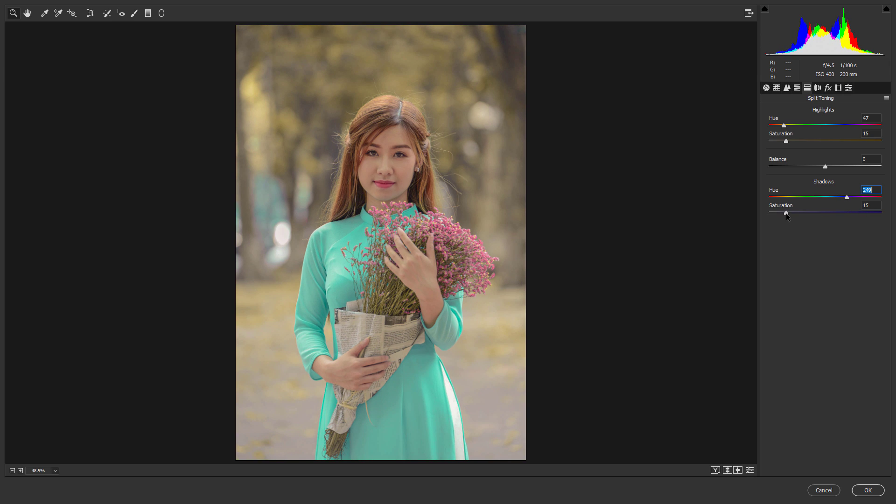
{"action": "left_click_drag", "start_coordinate": [786, 215], "coordinate": [785, 216]}
Apply the Medium Contrast point curve preset after comparing it against Strong Contrast.
{"action": "left_click", "coordinate": [778, 89]}
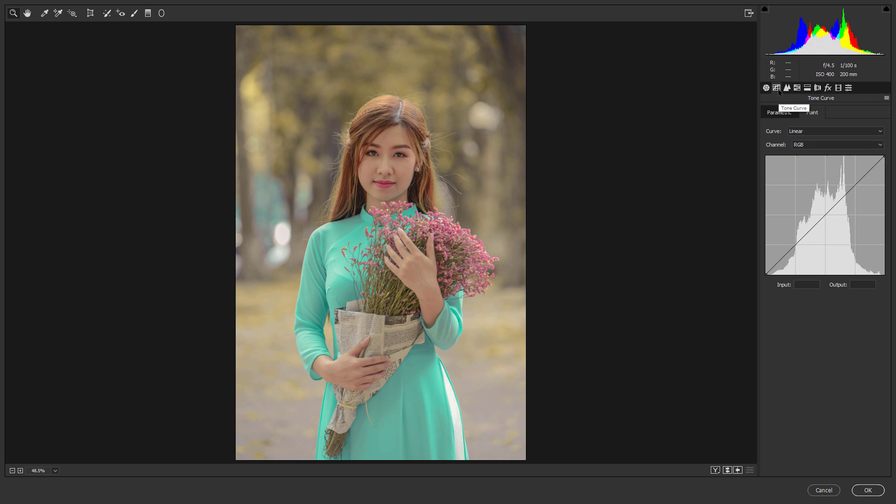
{"action": "left_click", "coordinate": [817, 130]}
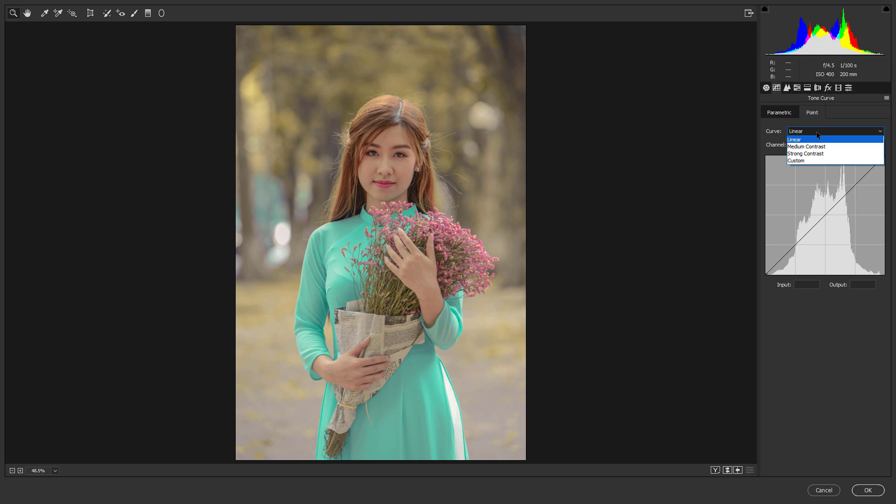
{"action": "left_click", "coordinate": [816, 146]}
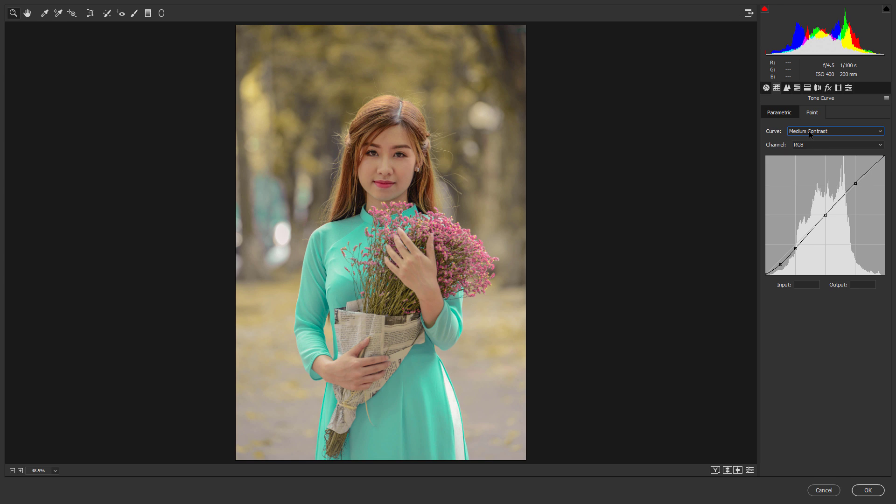
{"action": "key", "text": "Down"}
{"action": "key", "text": "Up"}
{"action": "key", "text": "Down"}
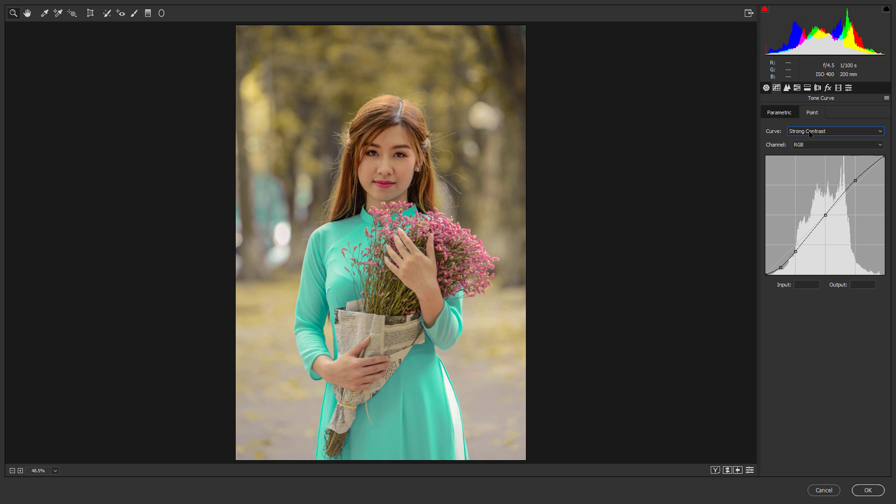
{"action": "key", "text": "Up"}
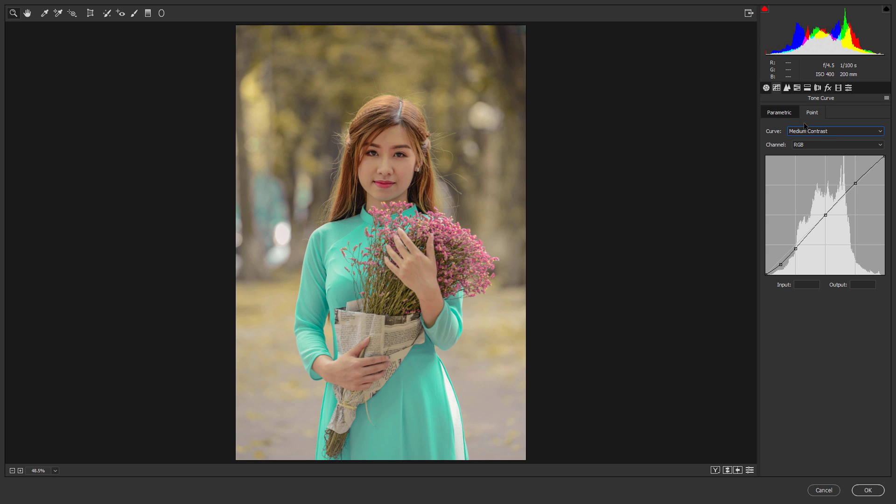
Set sharpening Amount to 60, Luminance noise reduction to 50 and Luminance Detail to 100.
{"action": "left_click", "coordinate": [788, 88]}
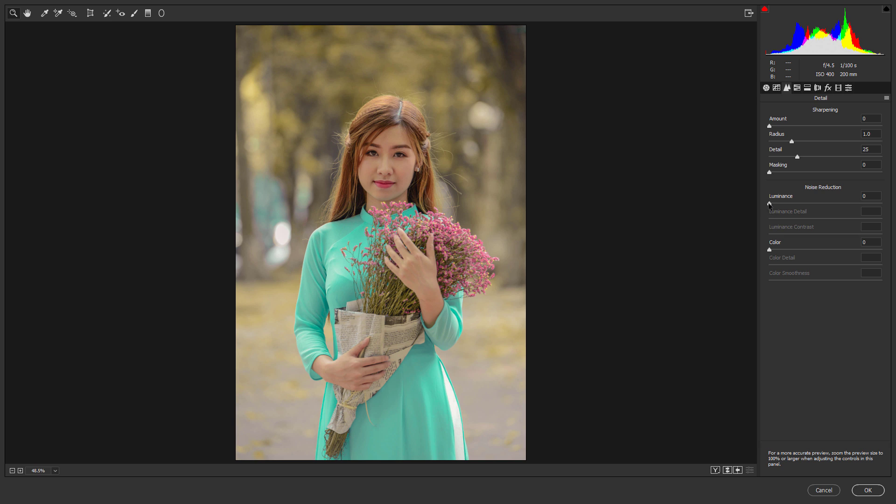
{"action": "left_click_drag", "start_coordinate": [788, 128], "coordinate": [813, 132]}
{"action": "left_click", "coordinate": [771, 202]}
{"action": "left_click_drag", "start_coordinate": [772, 203], "coordinate": [888, 224]}
{"action": "left_click", "coordinate": [826, 218]}
Add a Highlight Priority post-crop vignette with Amount -35.
{"action": "left_click", "coordinate": [829, 88]}
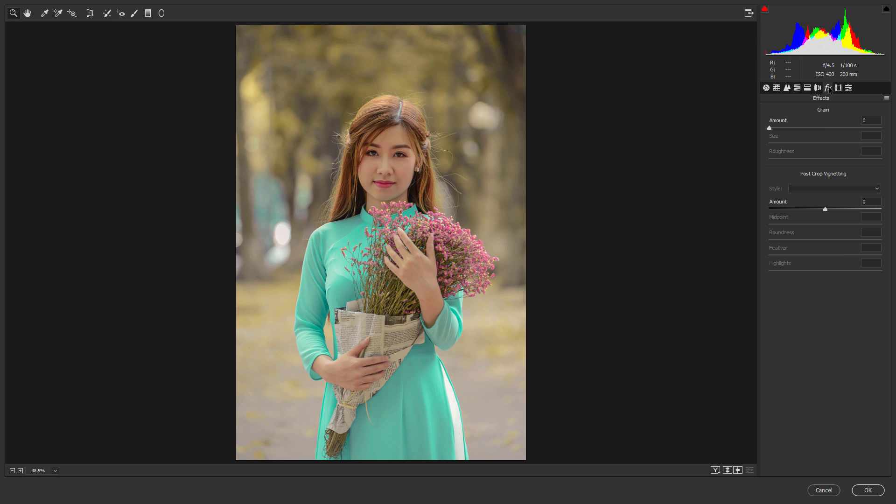
{"action": "left_click_drag", "start_coordinate": [813, 209], "coordinate": [806, 210]}
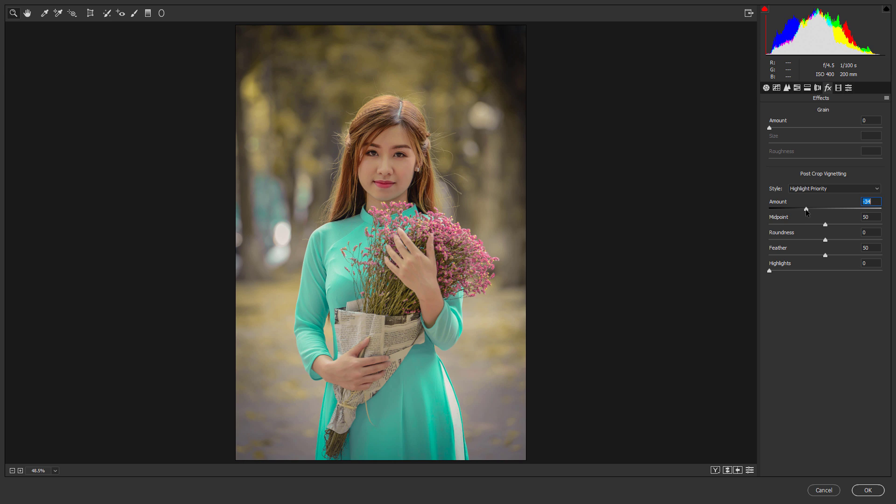
{"action": "left_click_drag", "start_coordinate": [806, 210], "coordinate": [805, 210]}
Apply the Camera Raw grade to Background copy, then toggle its visibility to compare before and after.
{"action": "left_click", "coordinate": [865, 488]}
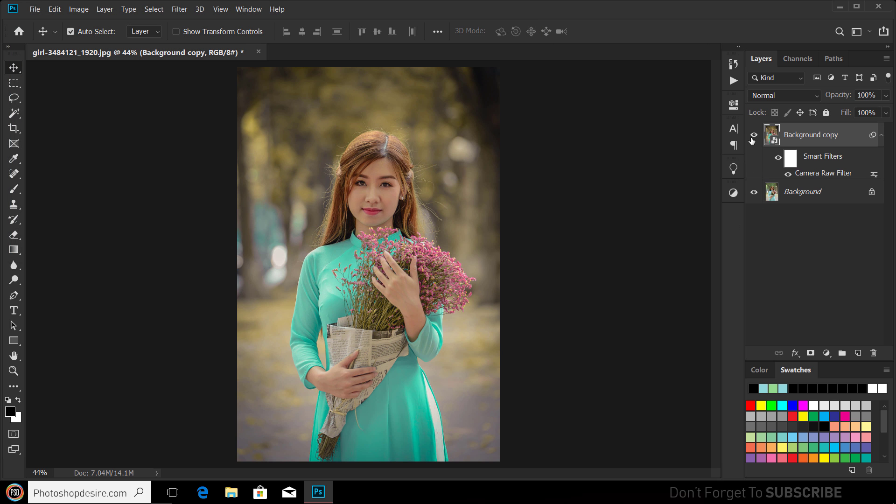
{"action": "left_click", "coordinate": [753, 135]}
{"action": "left_click", "coordinate": [753, 134]}
{"action": "left_click", "coordinate": [753, 135]}
{"action": "left_click", "coordinate": [753, 134]}
Add a Solid Color fill layer using a sampled pink.
{"action": "left_click", "coordinate": [827, 353]}
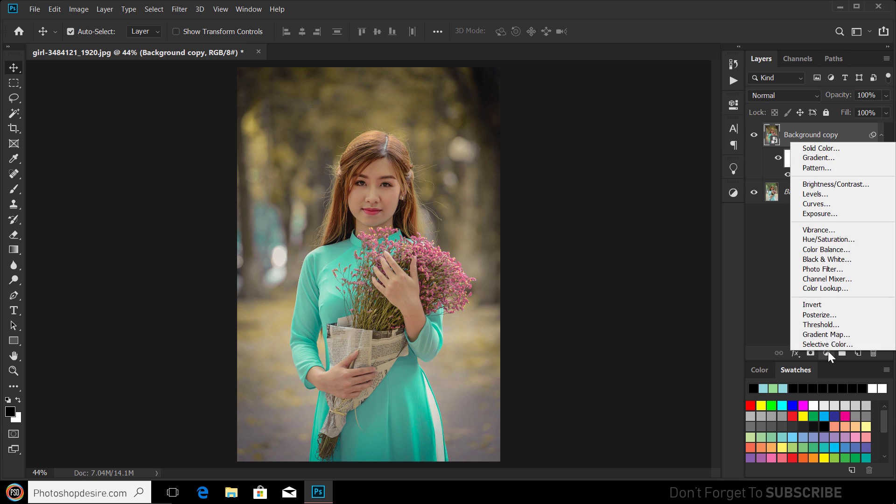
{"action": "left_click", "coordinate": [844, 150]}
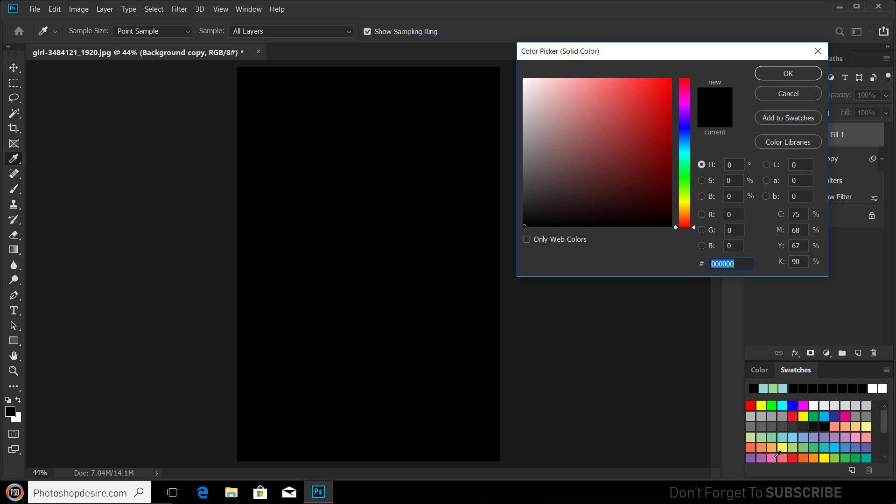
{"action": "left_click", "coordinate": [772, 458]}
{"action": "left_click", "coordinate": [765, 74]}
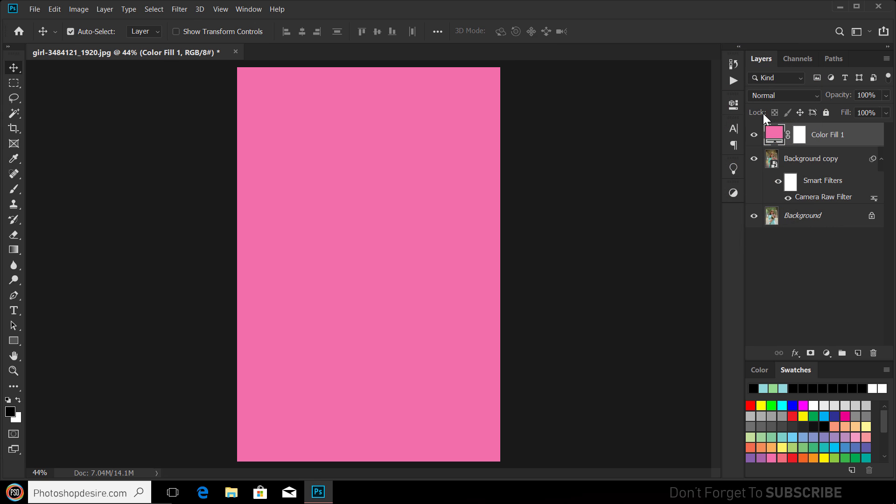
Blend the pink Color Fill 1 layer with Color Dodge and lower its Fill to 20%.
{"action": "left_click", "coordinate": [790, 97]}
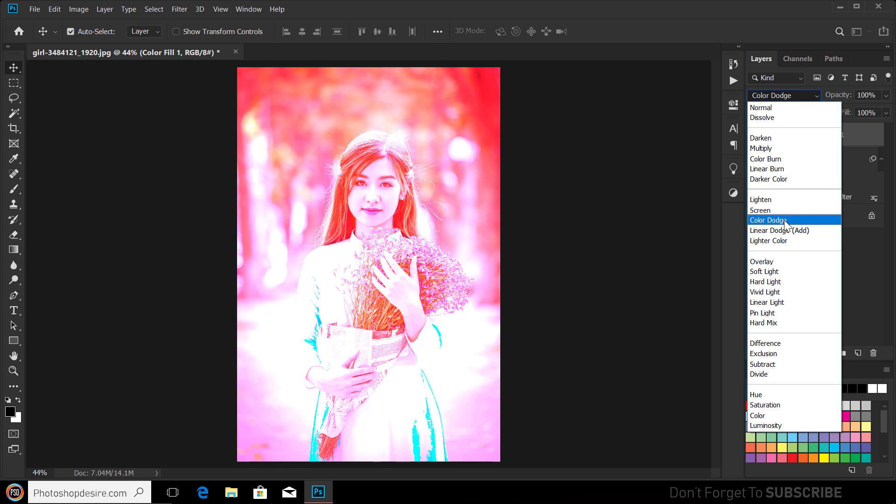
{"action": "left_click", "coordinate": [783, 219]}
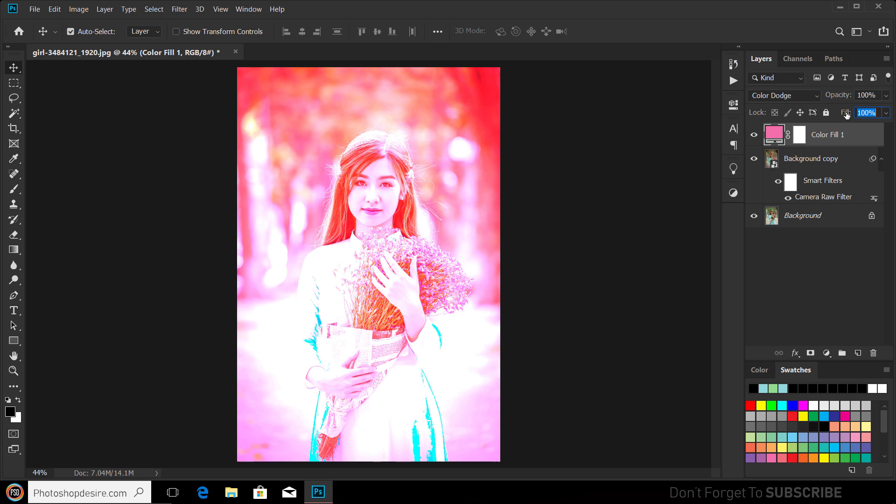
{"action": "left_click_drag", "start_coordinate": [846, 113], "coordinate": [796, 108]}
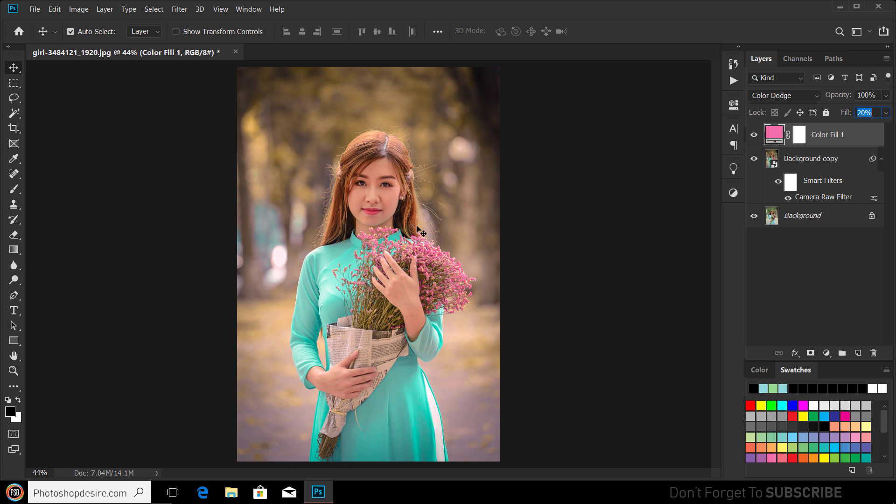
{"action": "double_click", "coordinate": [776, 136]}
{"action": "left_click", "coordinate": [581, 82]}
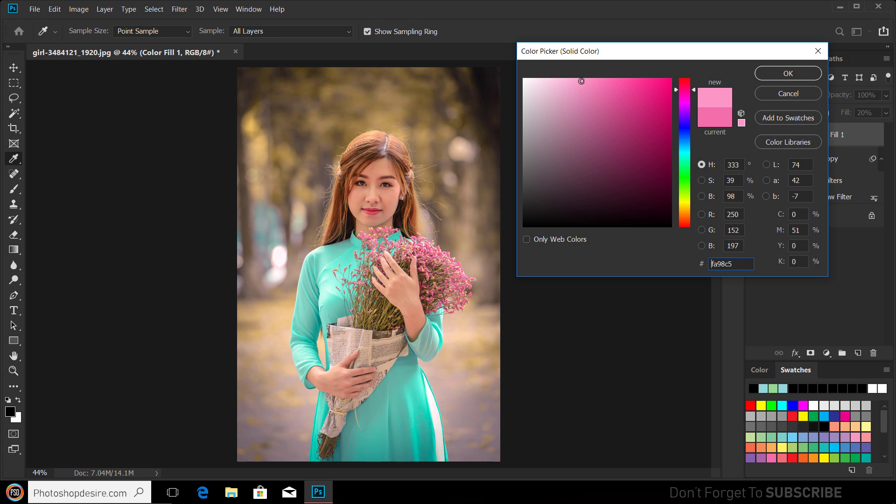
{"action": "left_click_drag", "start_coordinate": [581, 81], "coordinate": [575, 79]}
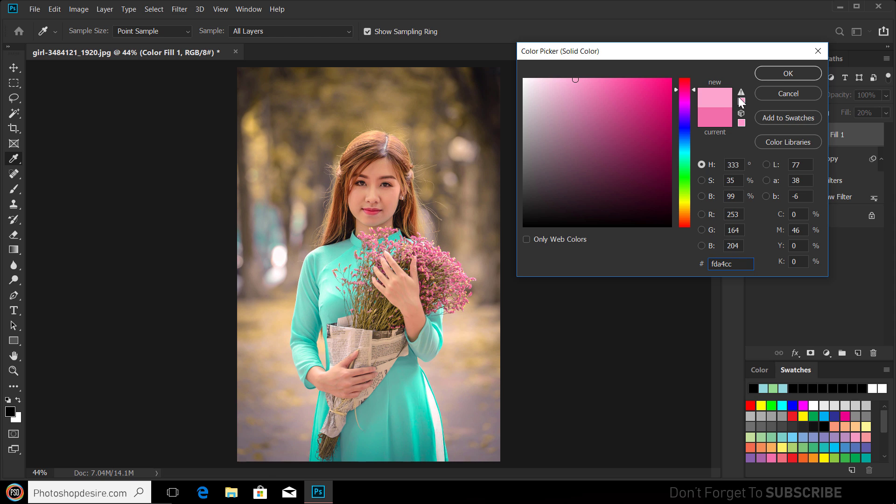
{"action": "left_click", "coordinate": [788, 74]}
{"action": "left_click", "coordinate": [816, 259]}
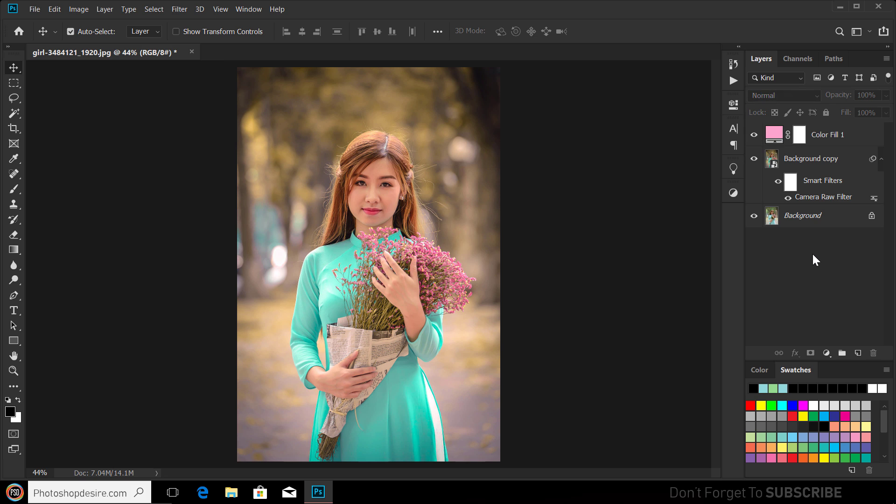
{"action": "left_click", "coordinate": [755, 216], "text": "alt"}
{"action": "left_click", "coordinate": [754, 216], "text": "alt"}
{"action": "left_click", "coordinate": [754, 217], "text": "alt"}
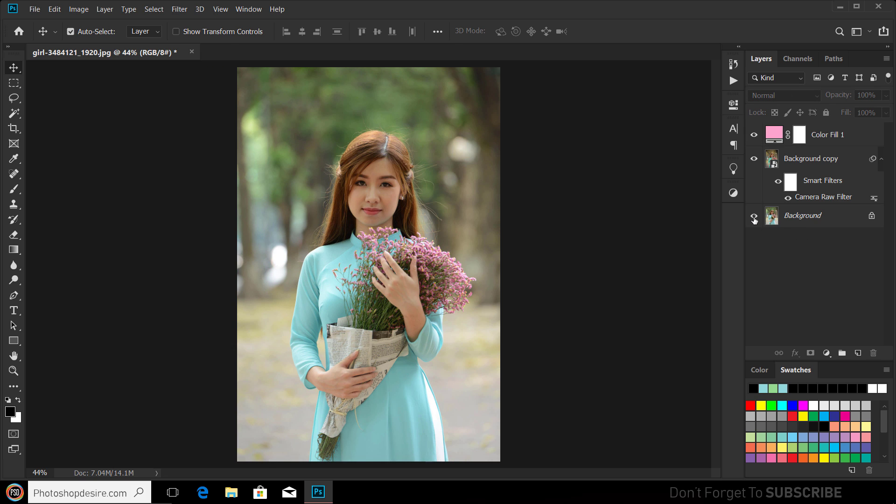
{"action": "left_click", "coordinate": [755, 218], "text": "alt"}
{"action": "left_click", "coordinate": [754, 218], "text": "alt"}
{"action": "left_click", "coordinate": [754, 218], "text": "alt"}
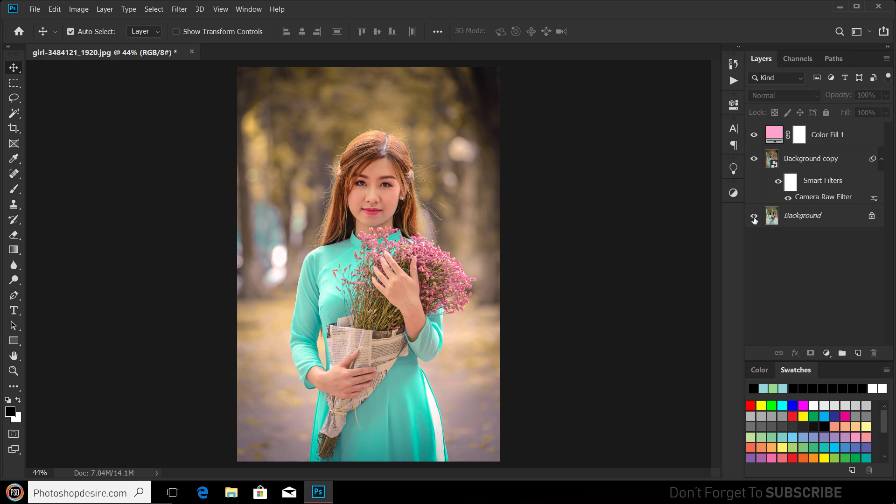
Reopen the Camera Raw Filter, reset the Purples and Magentas hue sliders to 0, and reapply it.
{"action": "double_click", "coordinate": [829, 197]}
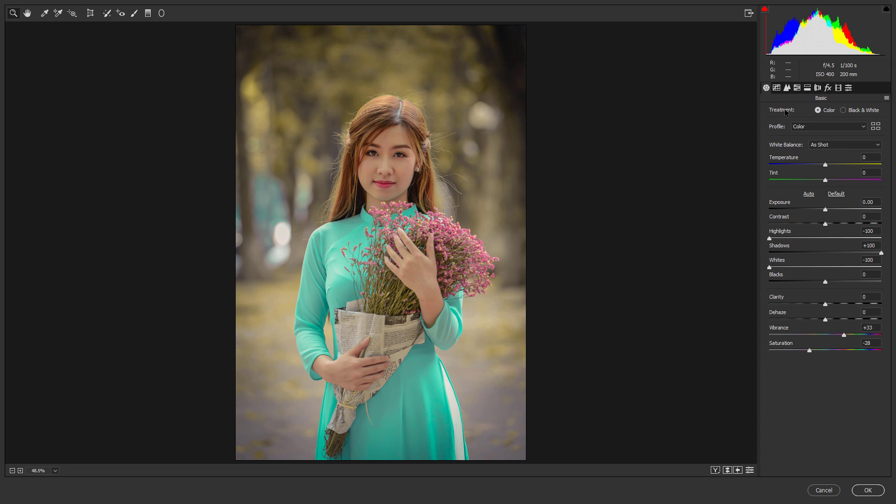
{"action": "left_click", "coordinate": [797, 88]}
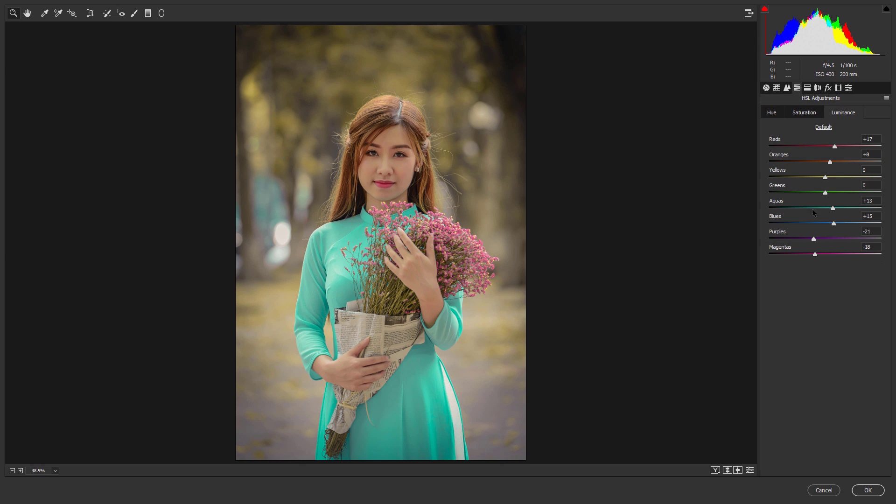
{"action": "left_click", "coordinate": [802, 112]}
{"action": "left_click", "coordinate": [773, 114]}
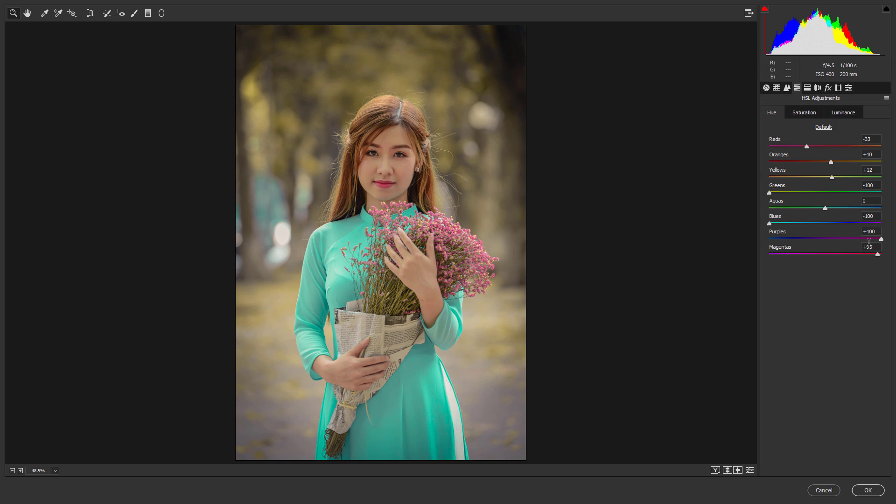
{"action": "left_click", "coordinate": [834, 238]}
{"action": "double_click", "coordinate": [834, 239]}
{"action": "double_click", "coordinate": [878, 255]}
{"action": "left_click", "coordinate": [868, 490]}
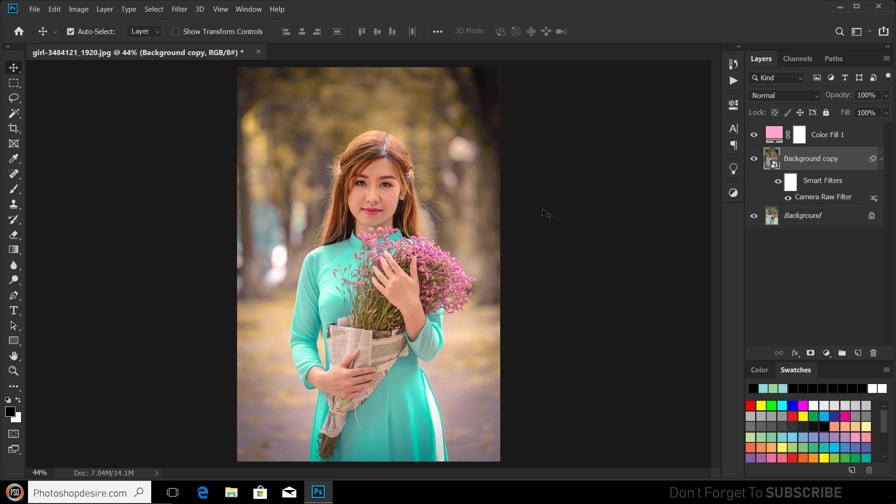
Toggle Background copy visibility to compare original and edit, then select Color Fill 1.
{"action": "left_click", "coordinate": [763, 251]}
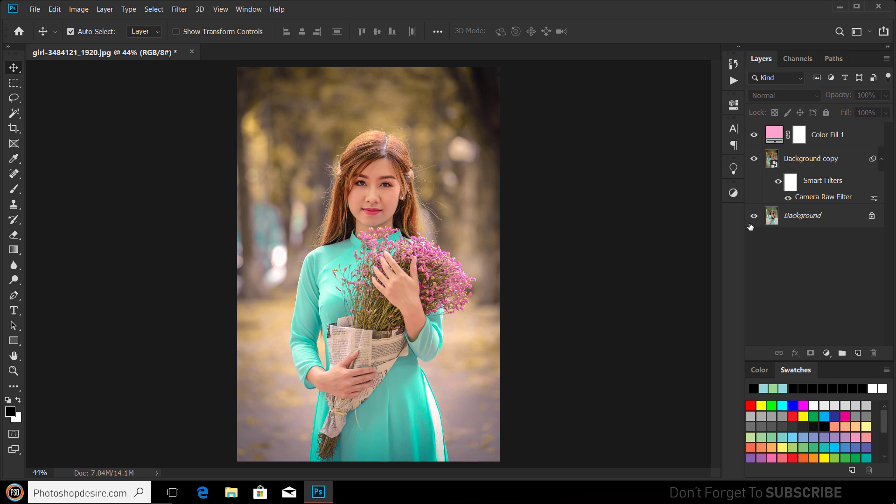
{"action": "left_click", "coordinate": [754, 216], "text": "alt"}
{"action": "left_click", "coordinate": [754, 216], "text": "alt"}
{"action": "left_click", "coordinate": [754, 216], "text": "alt"}
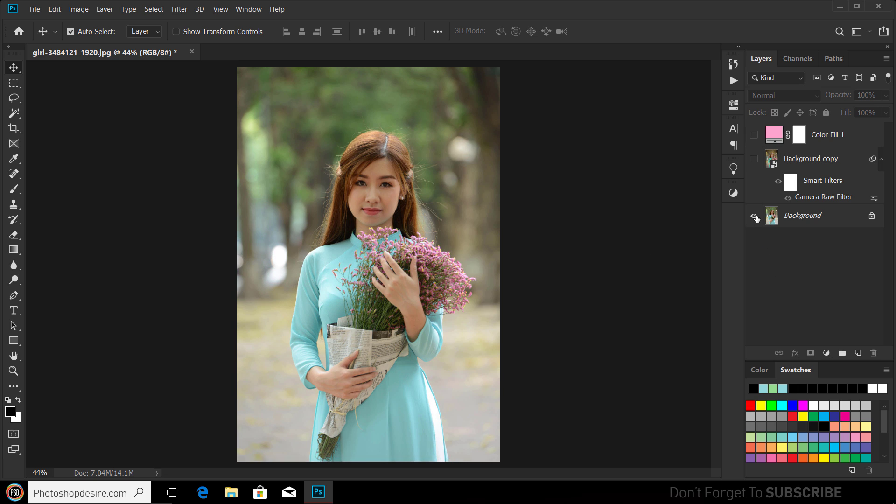
{"action": "left_click", "coordinate": [754, 216], "text": "alt"}
{"action": "left_click", "coordinate": [823, 138]}
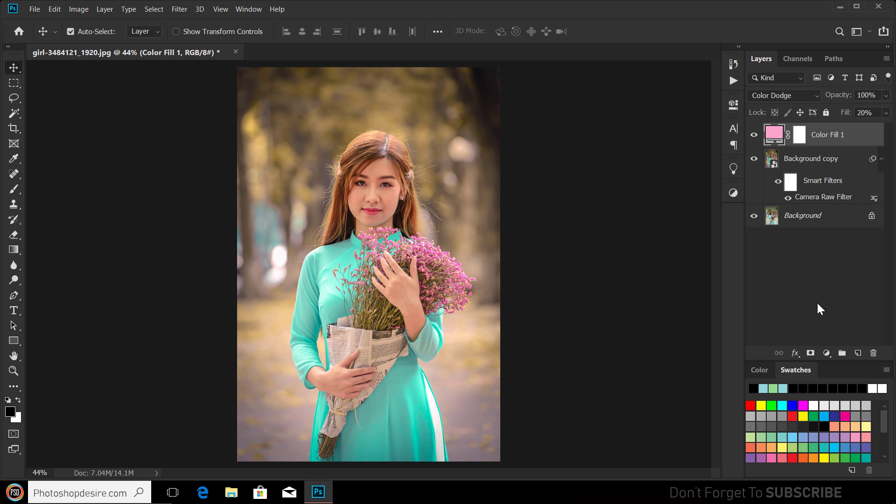
Add a Color Lookup layer and, after previewing several LUTs, choose Kodak 5205 Fuji 3510.
{"action": "left_click", "coordinate": [826, 353]}
{"action": "left_click", "coordinate": [843, 288]}
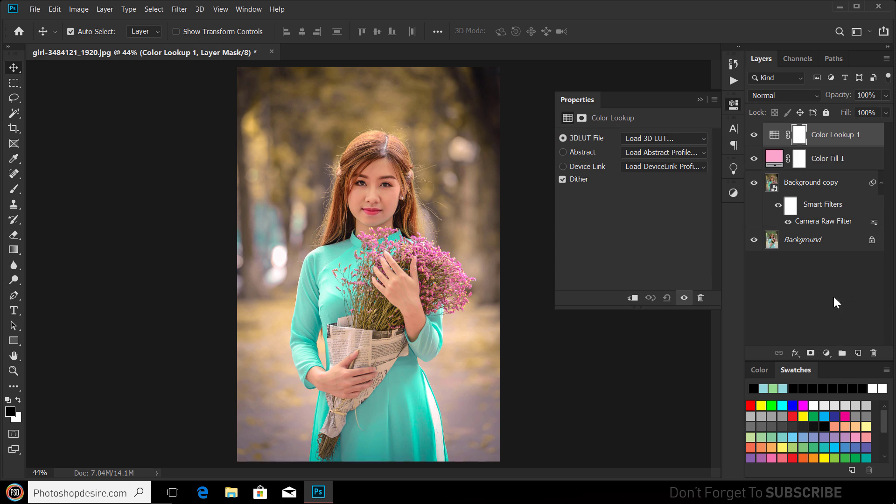
{"action": "left_click", "coordinate": [692, 137]}
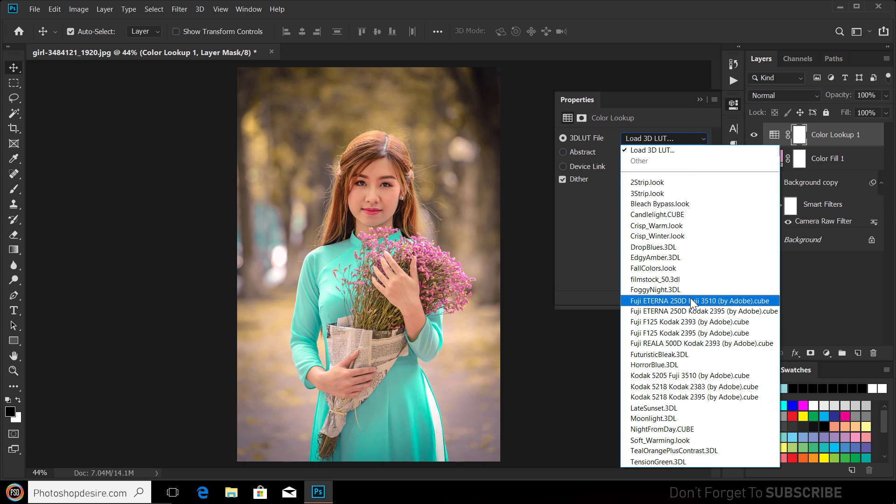
{"action": "left_click", "coordinate": [692, 300]}
{"action": "key", "text": "Down"}
{"action": "key", "text": "Down"}
{"action": "key", "text": "Down"}
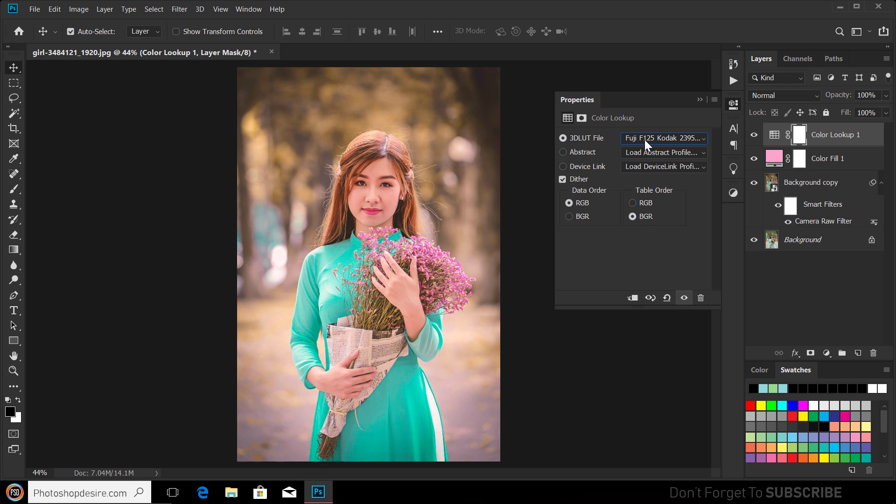
{"action": "key", "text": "Down"}
{"action": "left_click", "coordinate": [644, 139]}
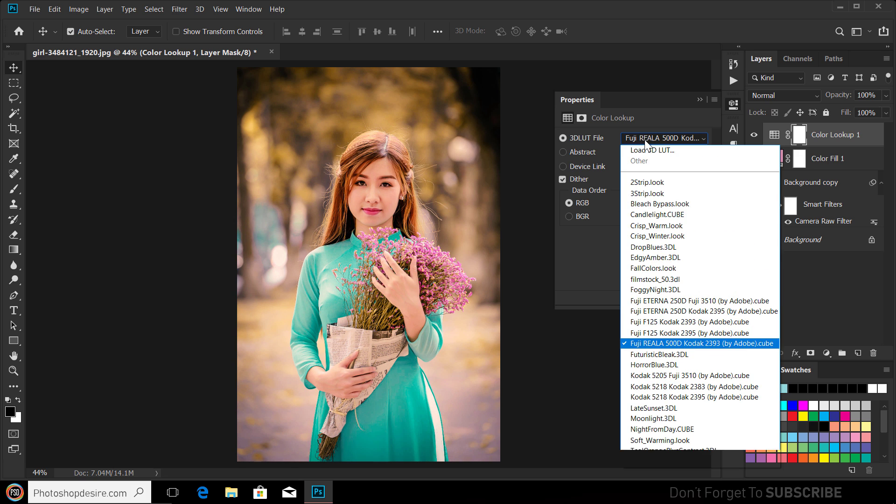
{"action": "left_click", "coordinate": [663, 374]}
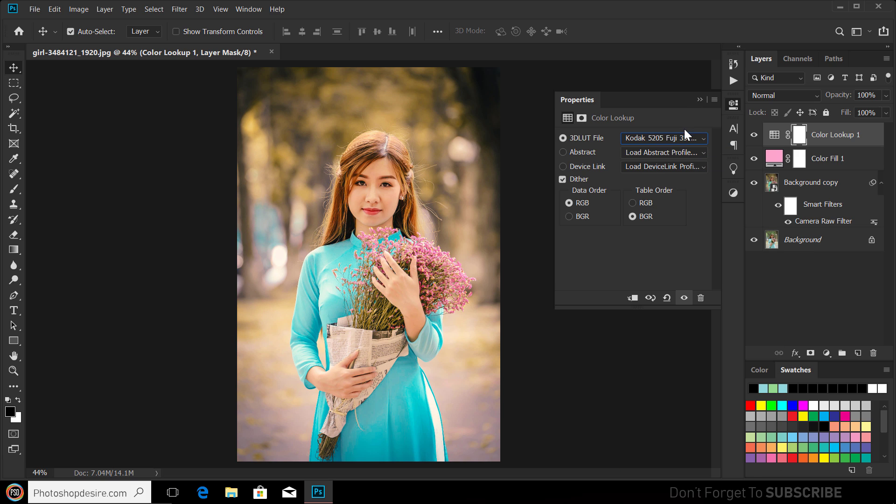
Compare the Color Lookup effect on and off, then lower its opacity to 48%.
{"action": "left_click", "coordinate": [700, 99]}
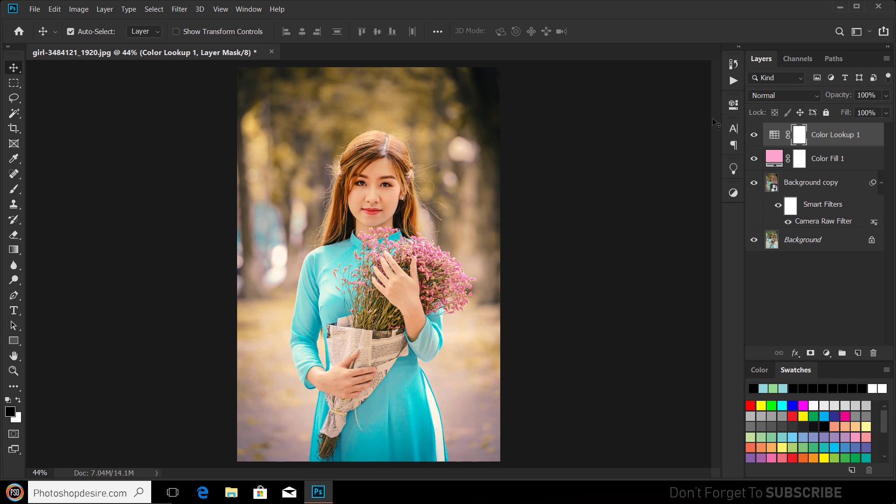
{"action": "left_click", "coordinate": [755, 135]}
{"action": "left_click", "coordinate": [755, 135]}
{"action": "left_click", "coordinate": [755, 135]}
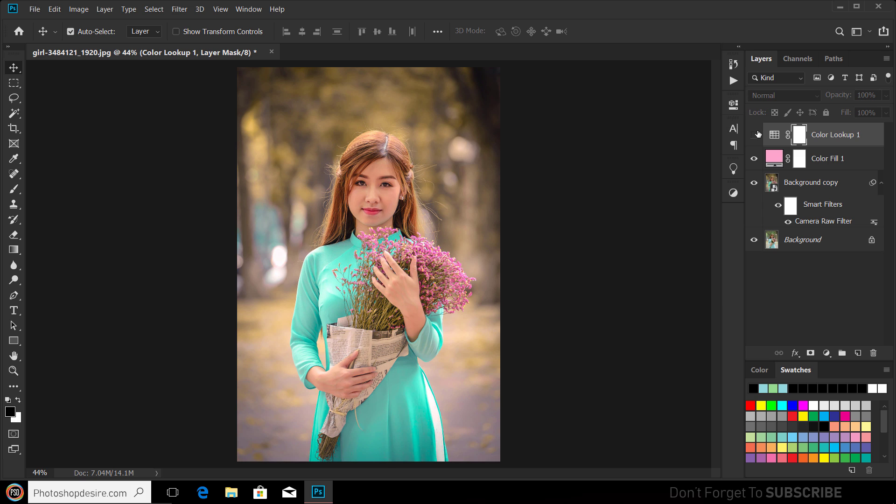
{"action": "left_click", "coordinate": [755, 135]}
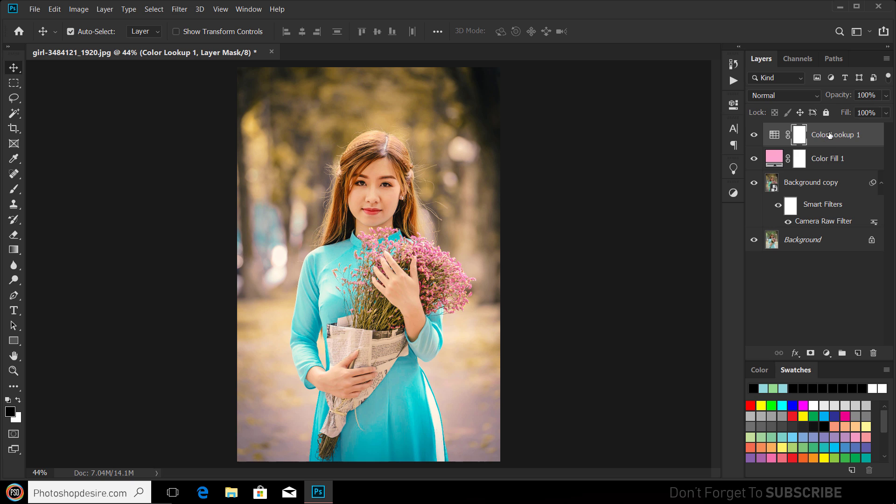
{"action": "left_click_drag", "start_coordinate": [844, 100], "coordinate": [813, 101]}
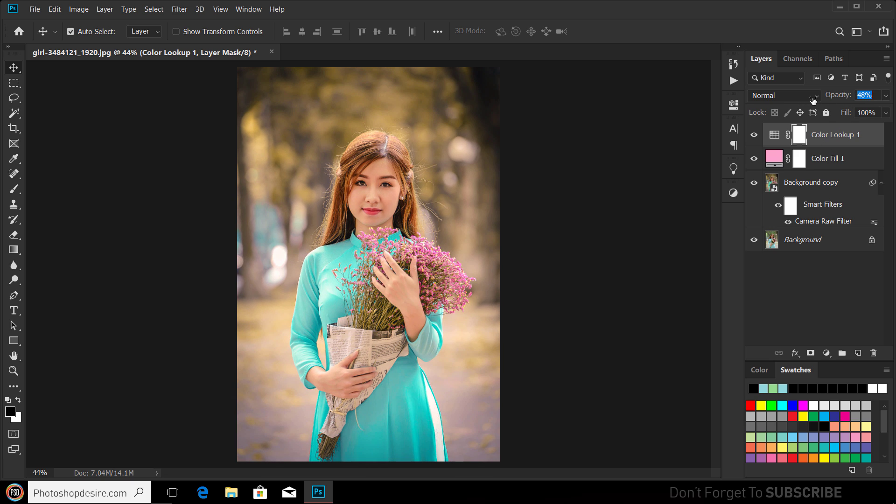
{"action": "left_click", "coordinate": [788, 301]}
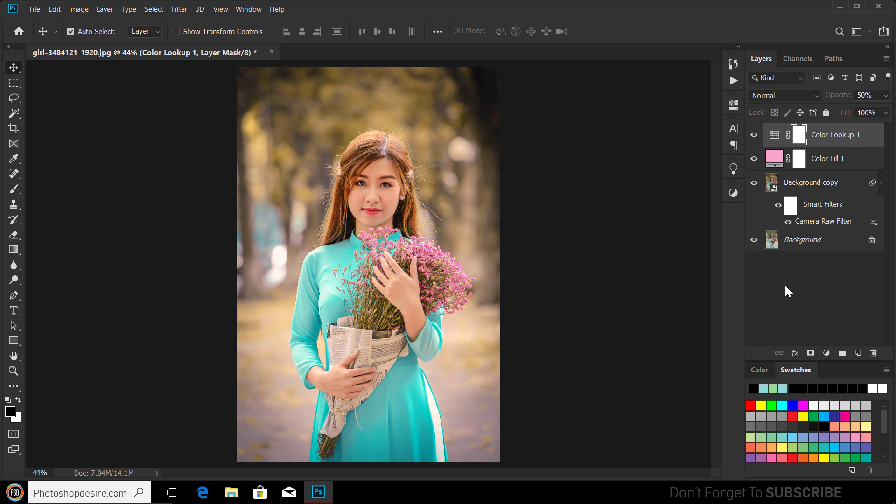
{"action": "left_click", "coordinate": [754, 241], "text": "alt"}
{"action": "left_click", "coordinate": [755, 241], "text": "alt"}
{"action": "left_click", "coordinate": [754, 241], "text": "alt"}
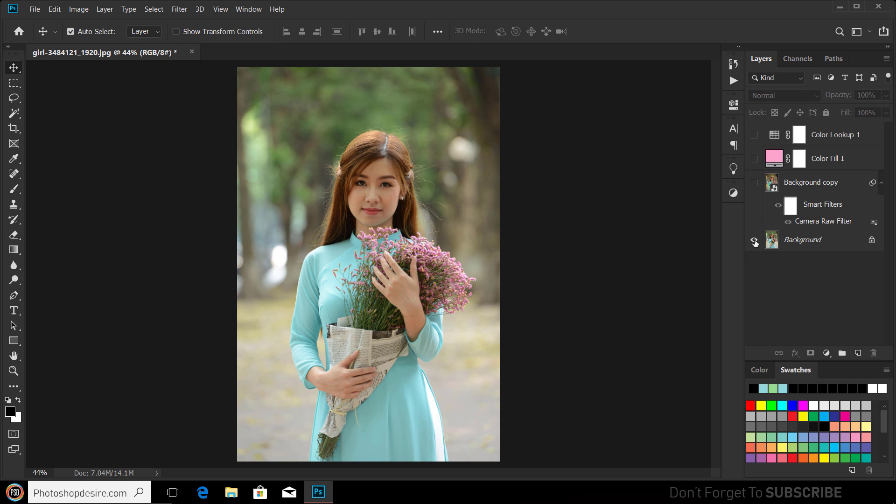
{"action": "left_click", "coordinate": [754, 241], "text": "alt"}
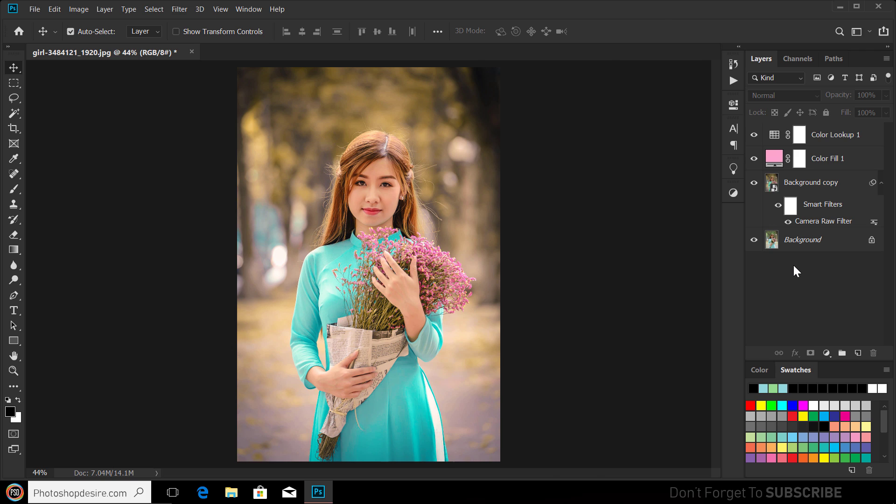